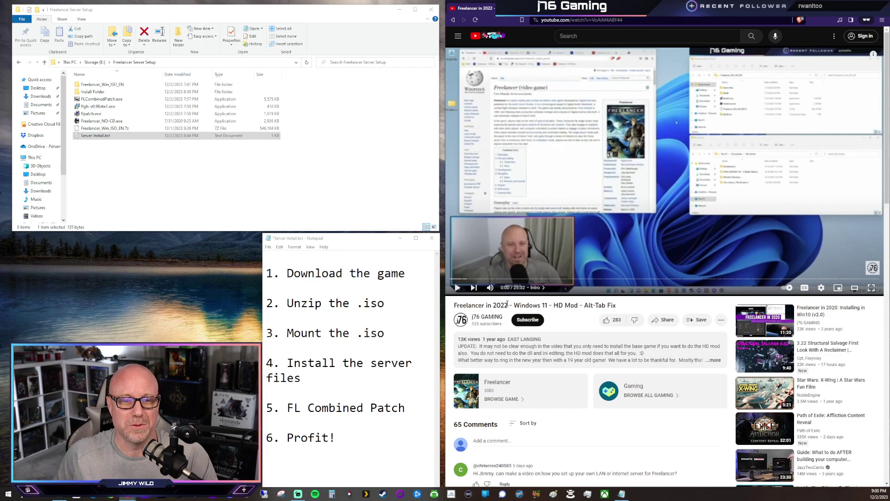
# Step: Check the oldgamesdownload.com Freelancer download section, then return to the Starport Community Information page
pyautogui.scroll(-4, 586, 332)
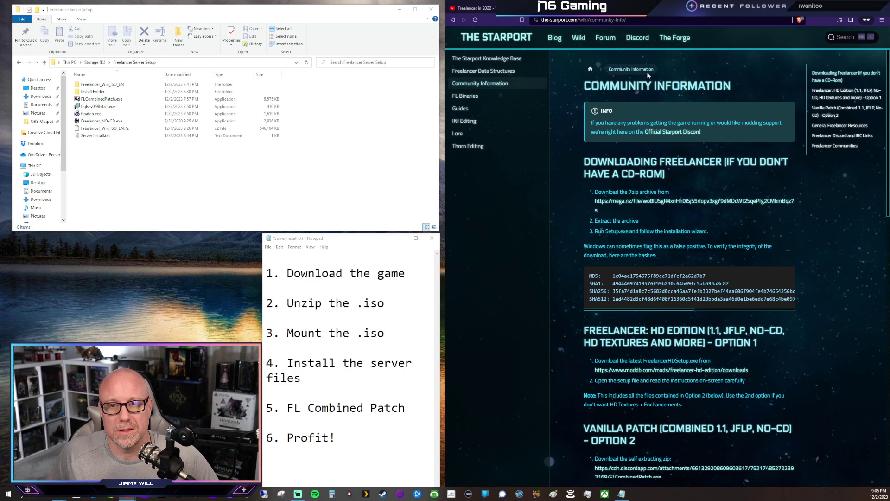
pyautogui.hotkey('alt', 'Left')
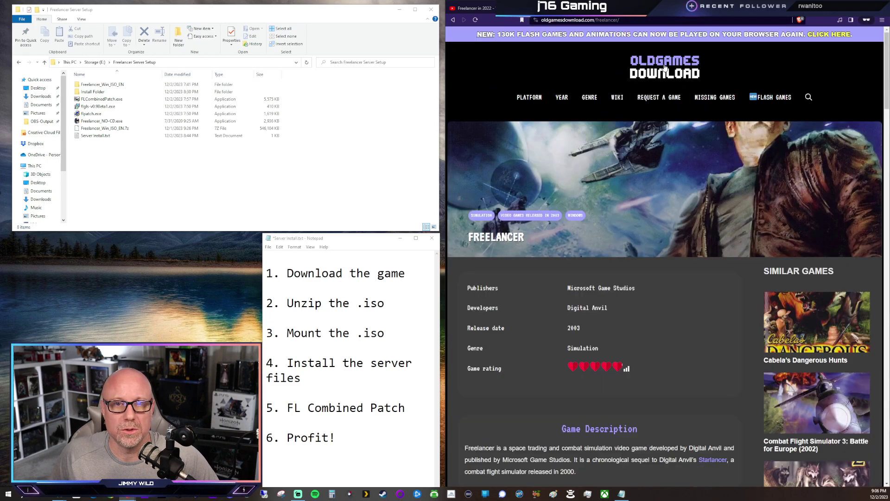
pyautogui.scroll(-5, 670, 236)
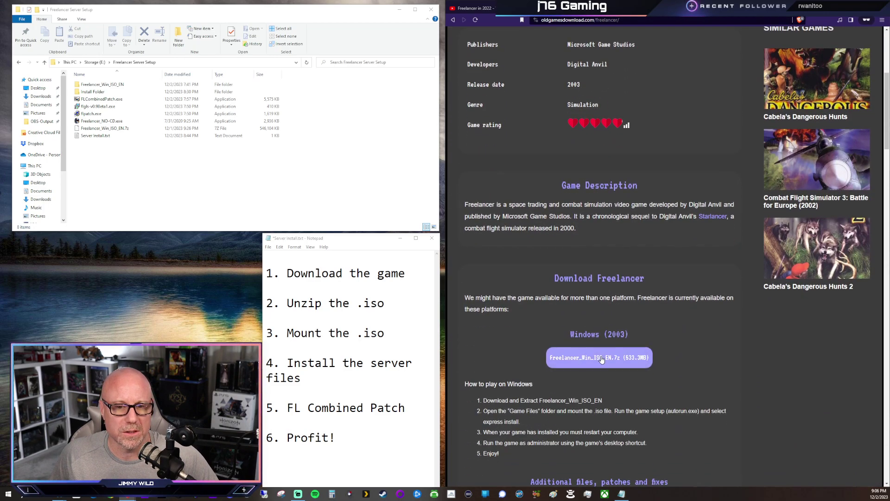
pyautogui.scroll(1, 677, 109)
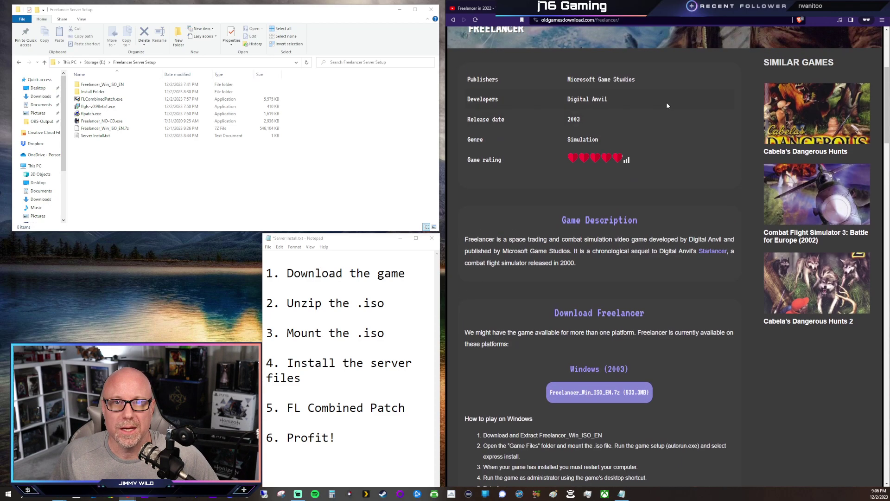
pyautogui.scroll(2, 668, 106)
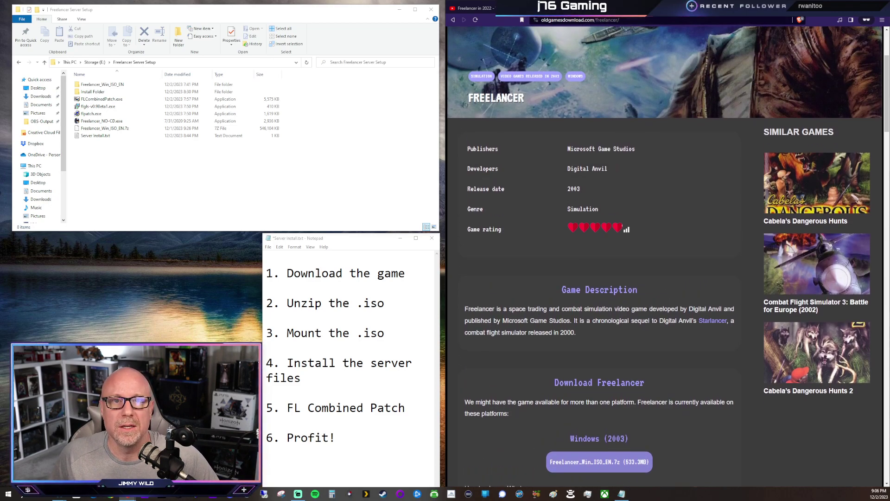
pyautogui.hotkey('ctrl', 'Tab')
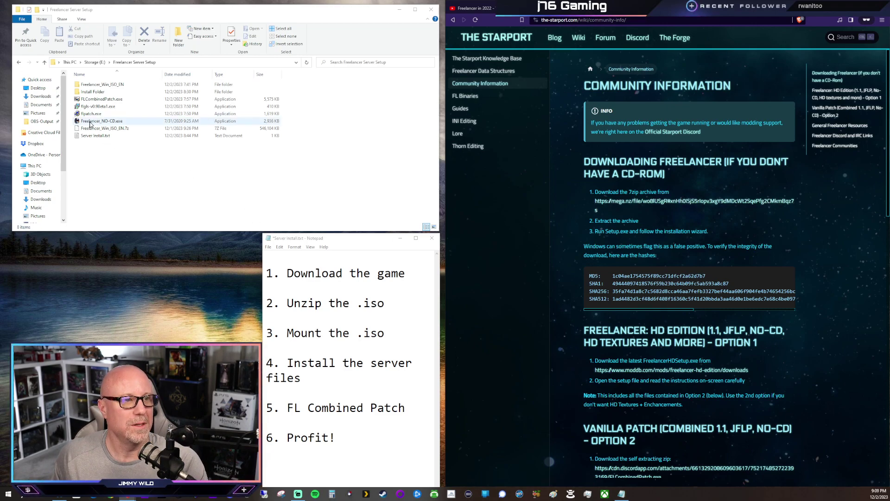
# Step: Open 7-Zip's Extract files dialog for Freelancer_Win_ISO_EN.7z and cancel it without re-extracting
pyautogui.rightClick(116, 132)
pyautogui.moveTo(139, 153)
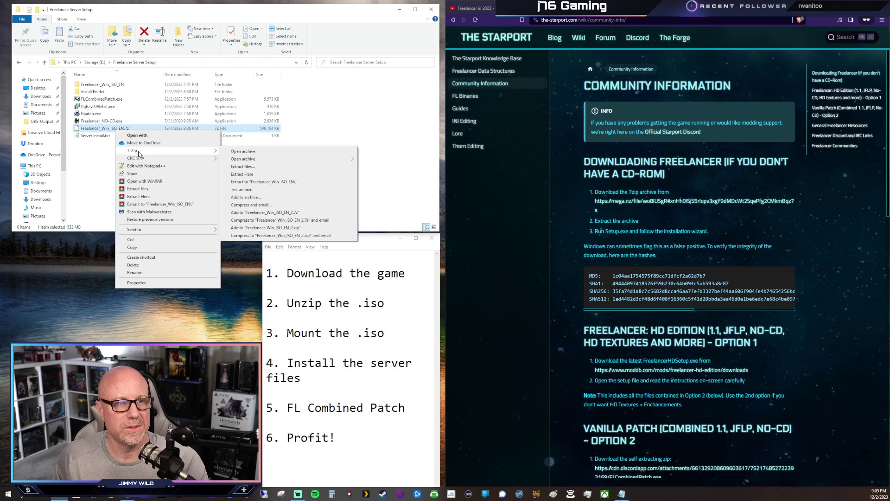
pyautogui.click(243, 167)
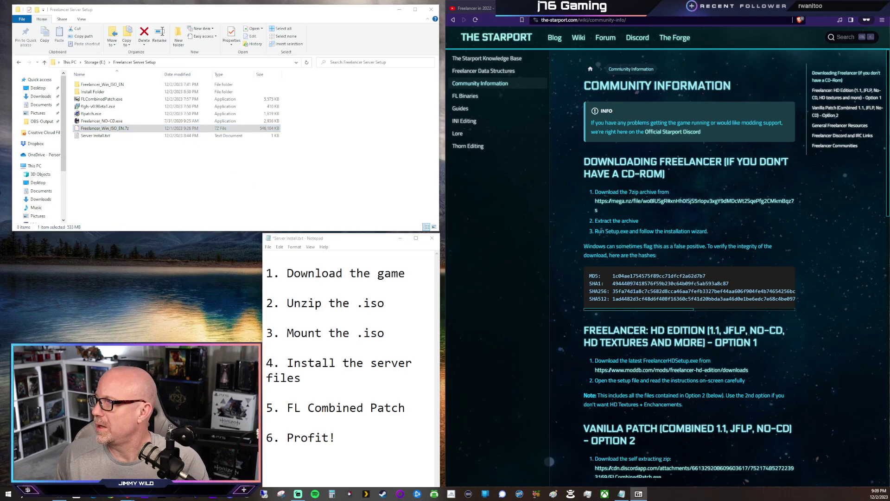
pyautogui.moveTo(312, 147); pyautogui.dragTo(448, 162)
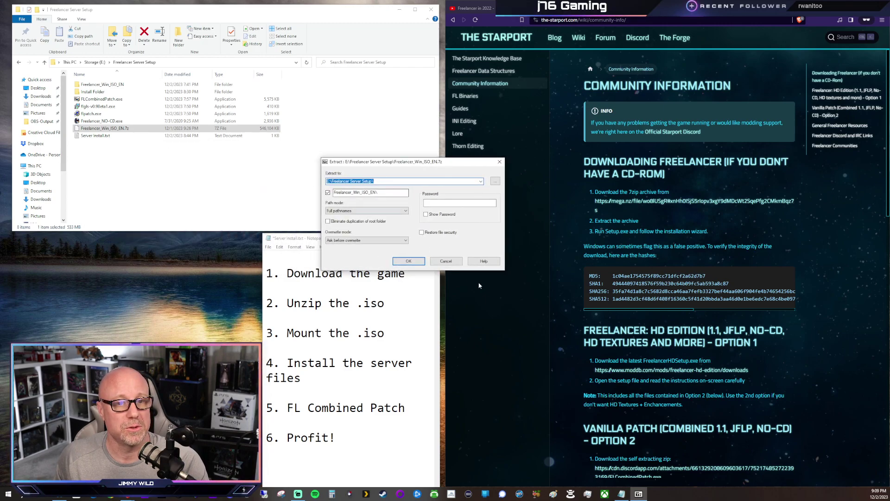
pyautogui.click(446, 261)
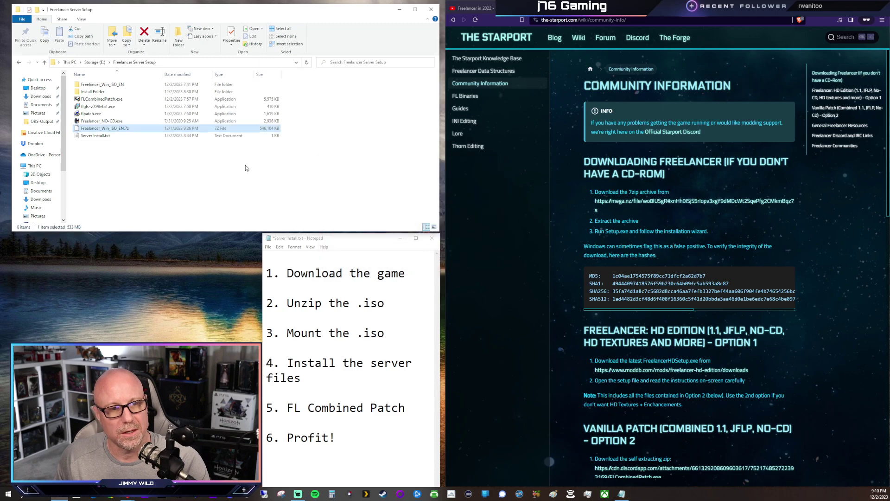
# Step: Go through both Freelancer_Win_ISO_EN folders into Game Files and select Freelancer.iso
pyautogui.doubleClick(96, 86)
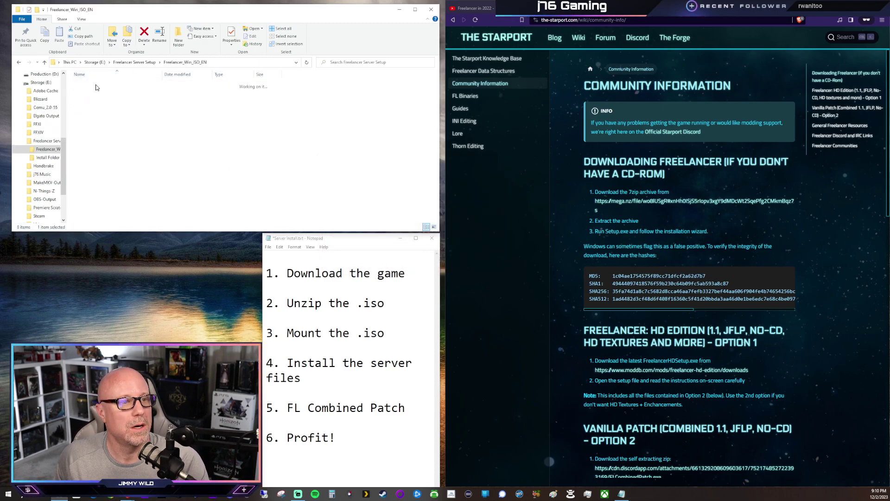
pyautogui.doubleClick(96, 84)
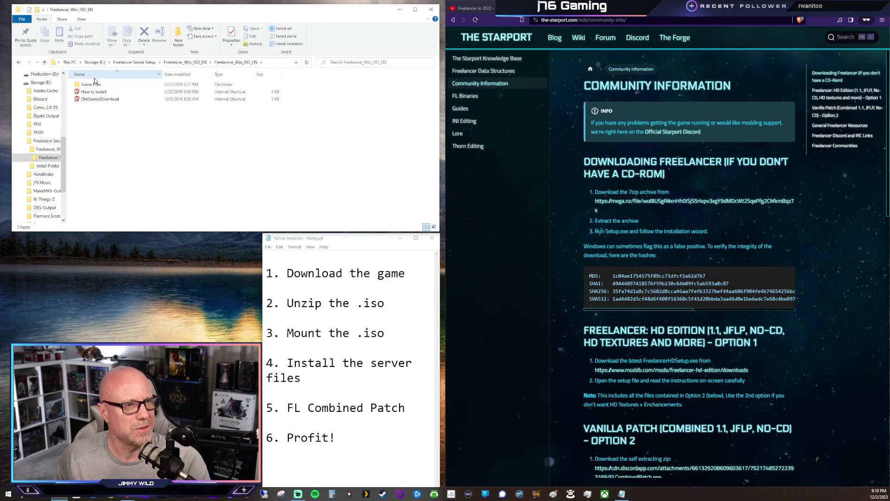
pyautogui.doubleClick(94, 82)
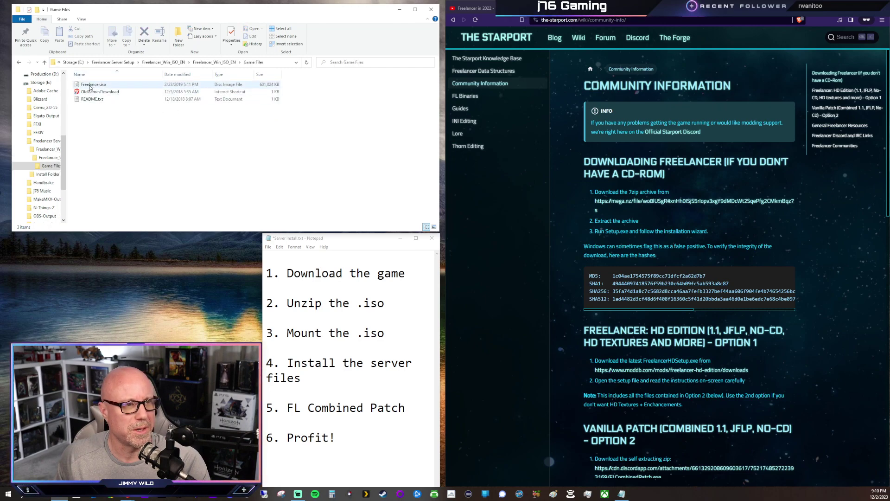
pyautogui.click(90, 85)
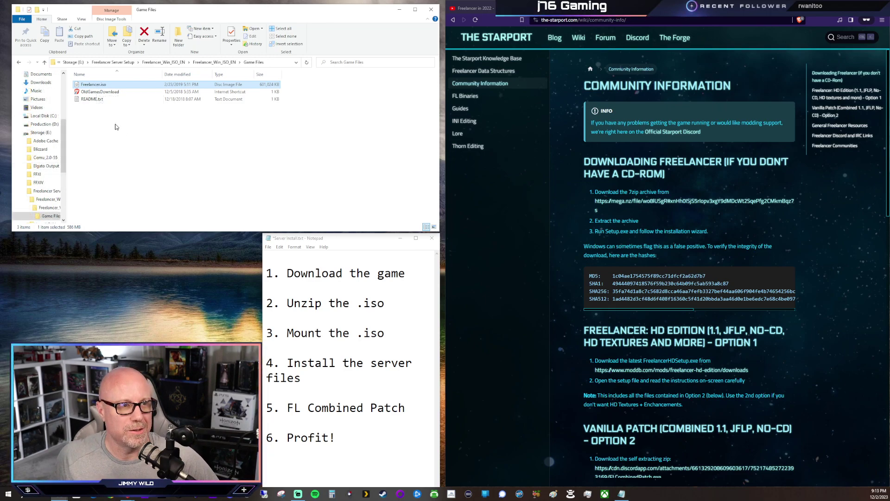
# Step: Mount Freelancer.iso and run its SETUP.EXE as administrator, approving the UAC prompt
pyautogui.rightClick(96, 84)
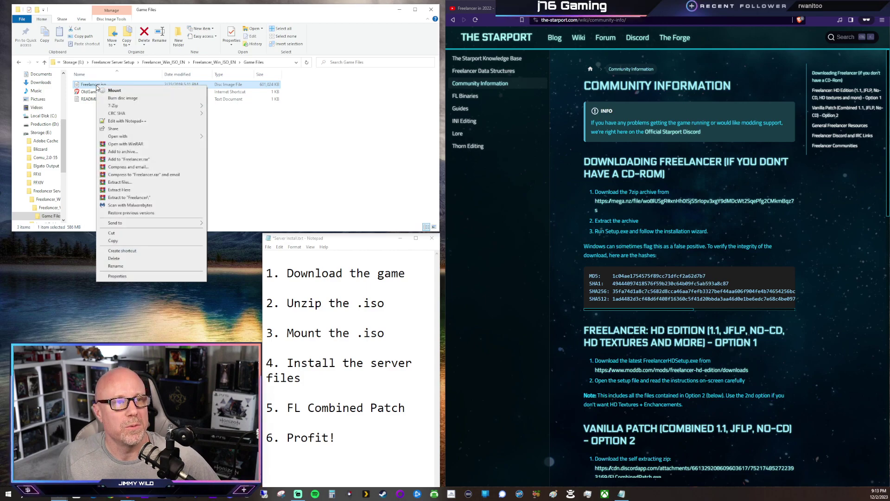
pyautogui.click(114, 91)
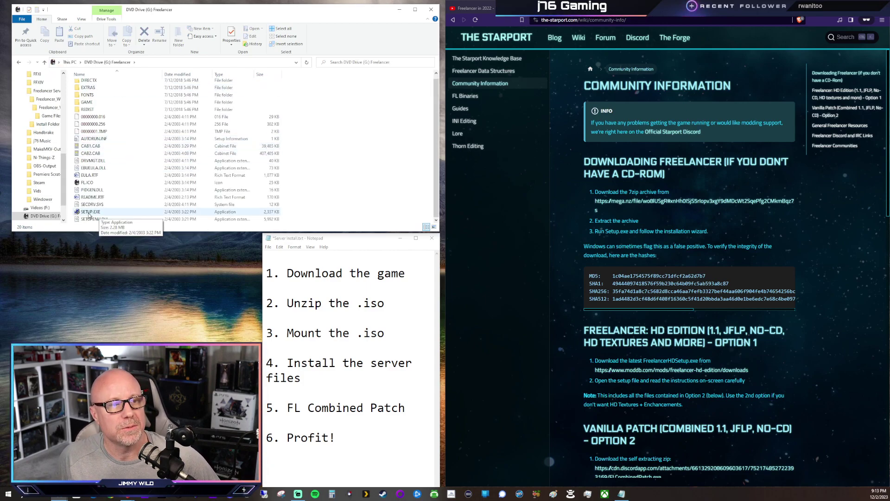
pyautogui.click(90, 213)
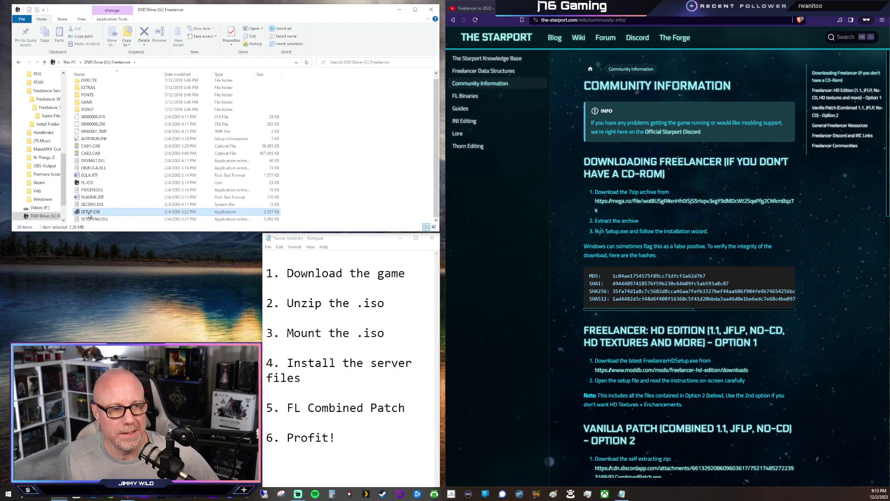
pyautogui.rightClick(89, 215)
pyautogui.click(112, 227)
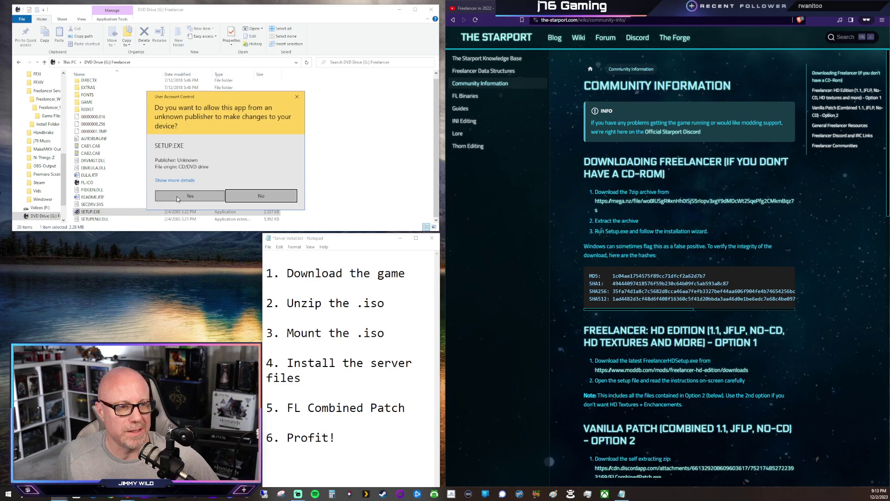
pyautogui.click(177, 196)
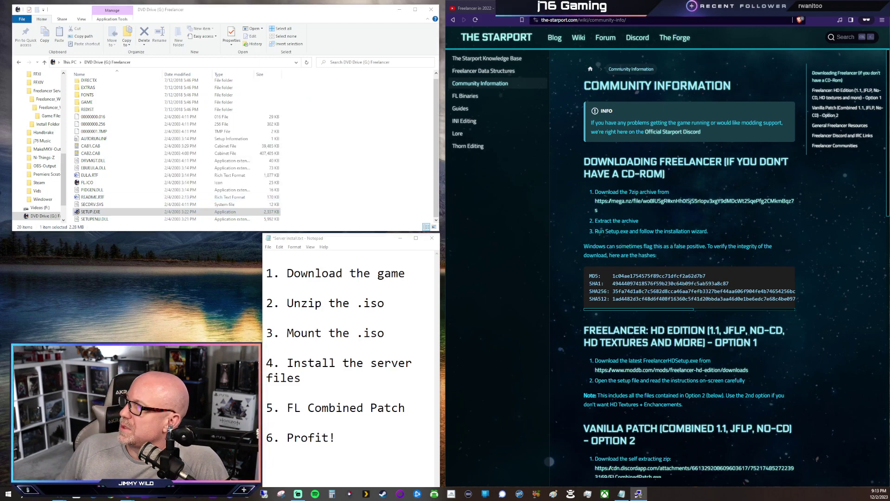
# Step: Install Freelancer's Server Install option only into E:\Freelancer Server Setup\Install Folder
pyautogui.moveTo(459, 93); pyautogui.dragTo(456, 94)
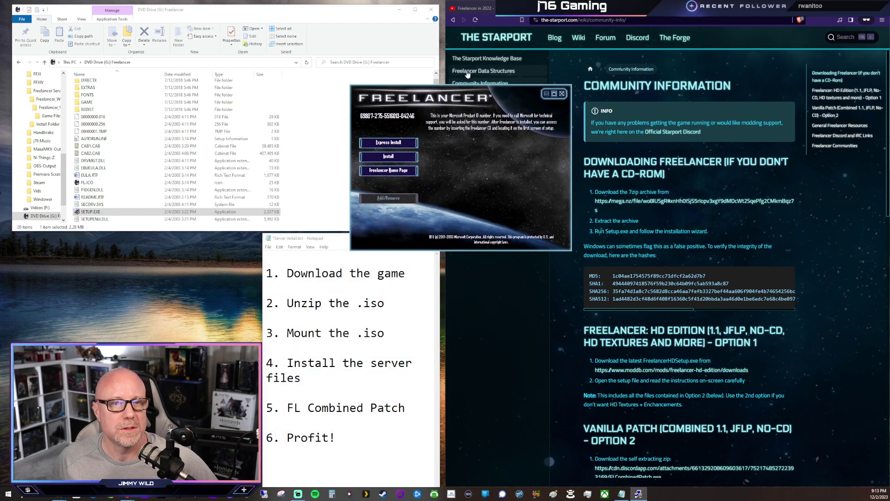
pyautogui.click(389, 158)
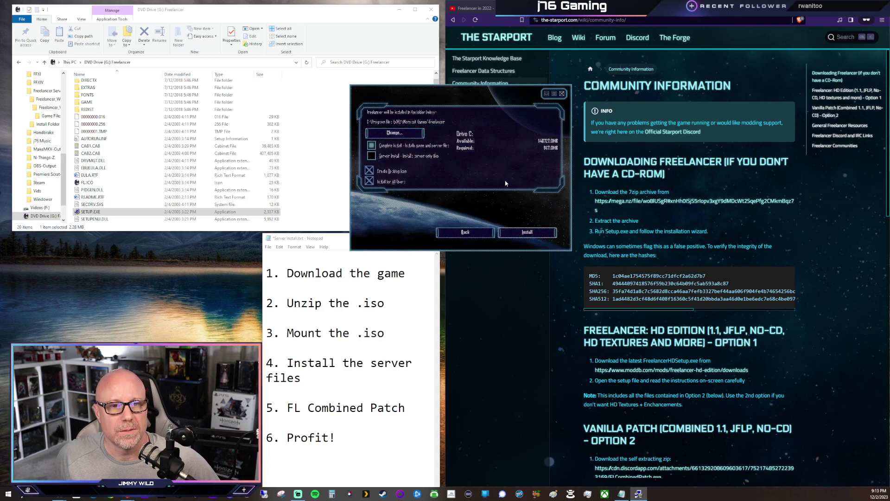
pyautogui.click(400, 132)
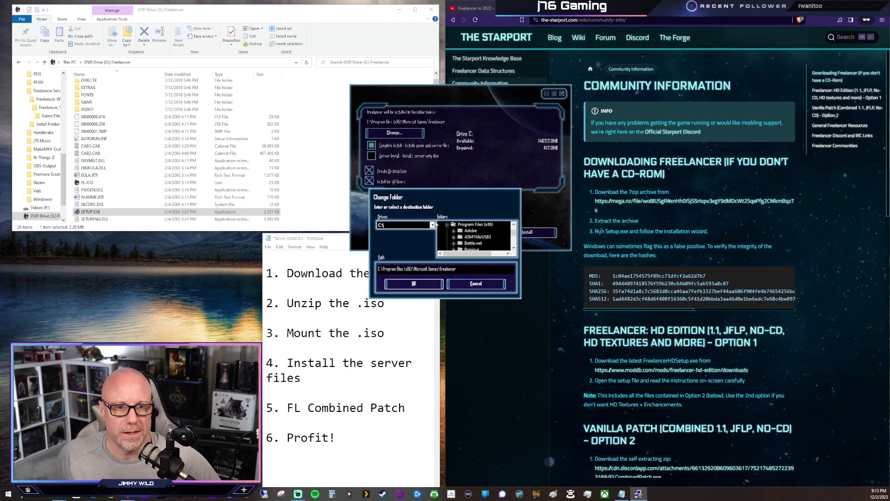
pyautogui.click(433, 226)
pyautogui.scroll(-2, 417, 234)
pyautogui.click(403, 238)
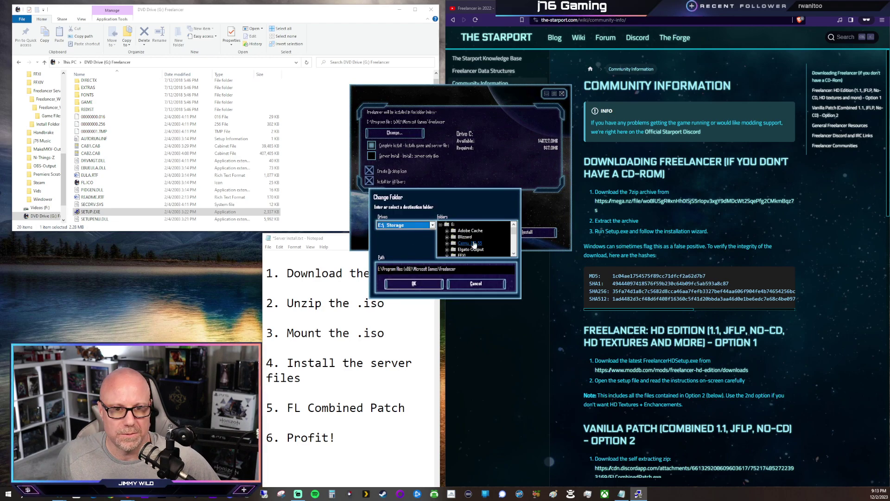
pyautogui.click(478, 231)
pyautogui.click(447, 231)
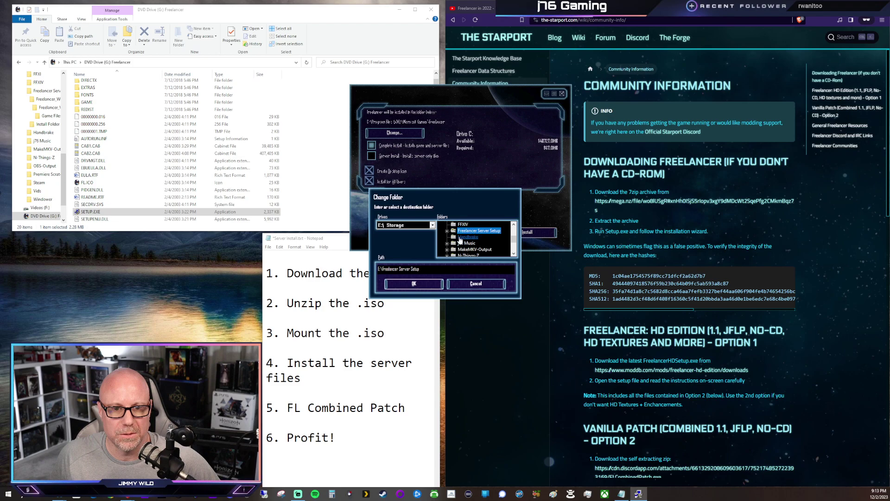
pyautogui.click(476, 243)
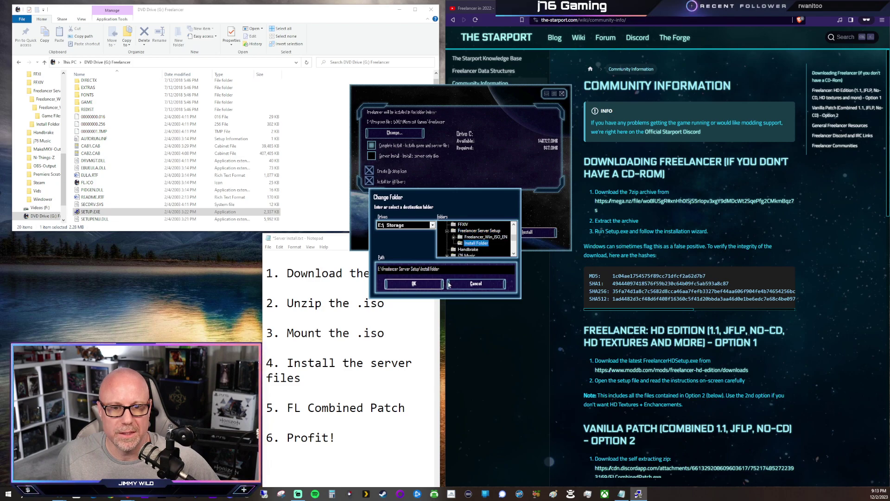
pyautogui.click(414, 283)
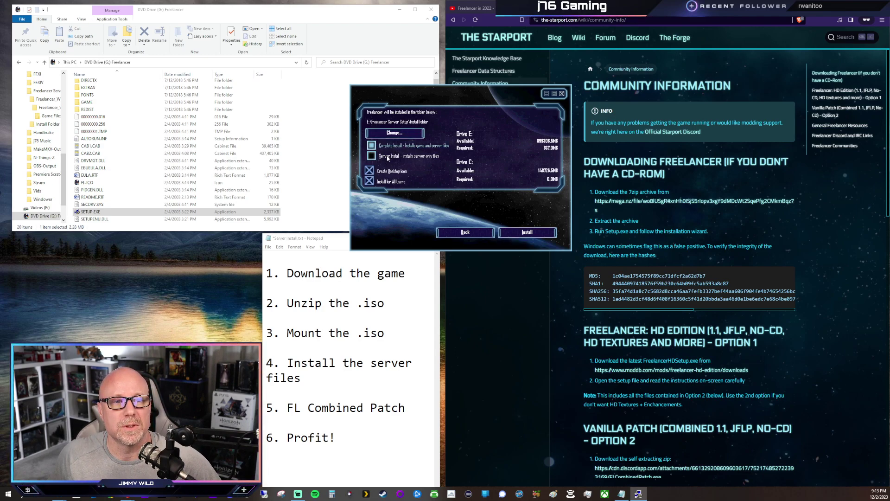
pyautogui.click(388, 158)
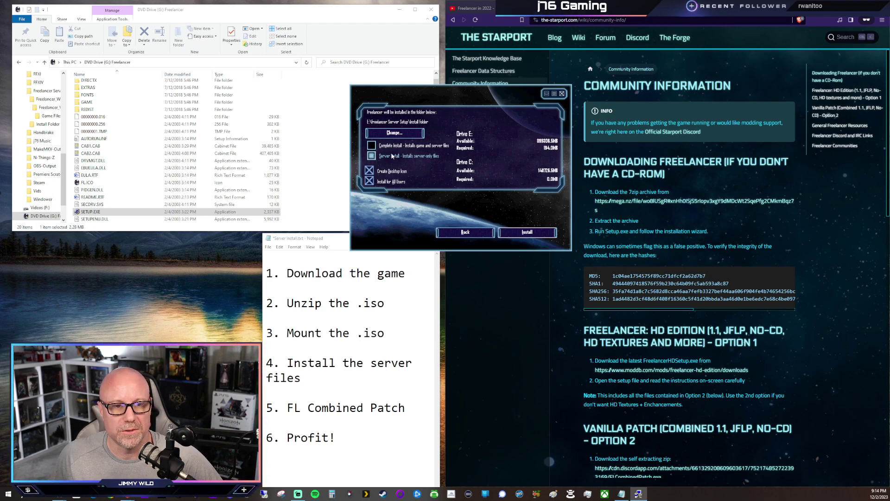
pyautogui.click(520, 231)
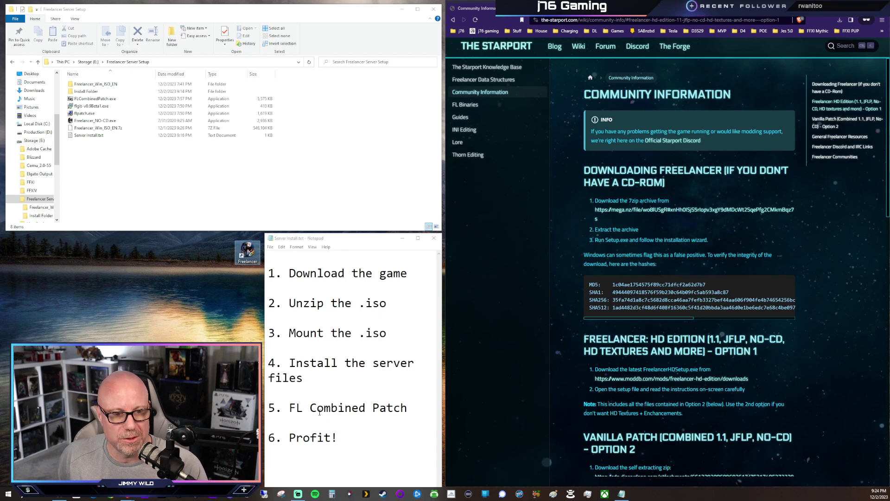
# Step: Tick 'Run this program as an administrator' on the Freelancer shortcut's Compatibility tab and save
pyautogui.rightClick(249, 251)
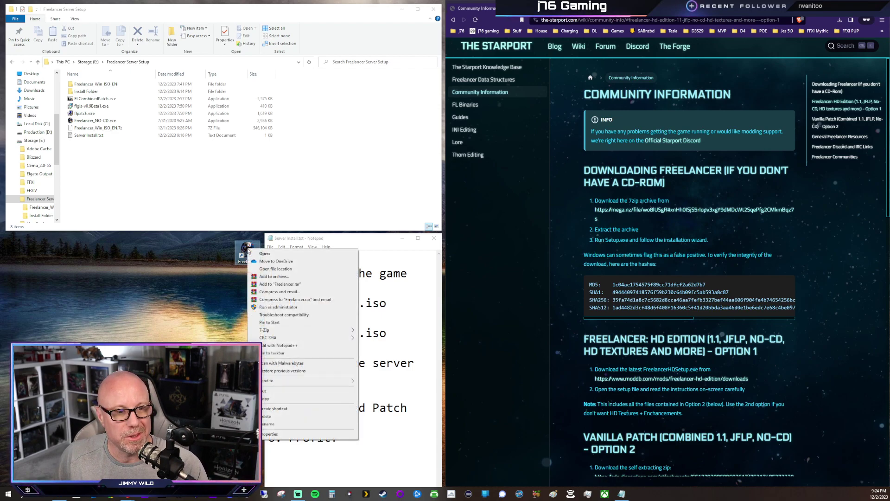
pyautogui.click(271, 434)
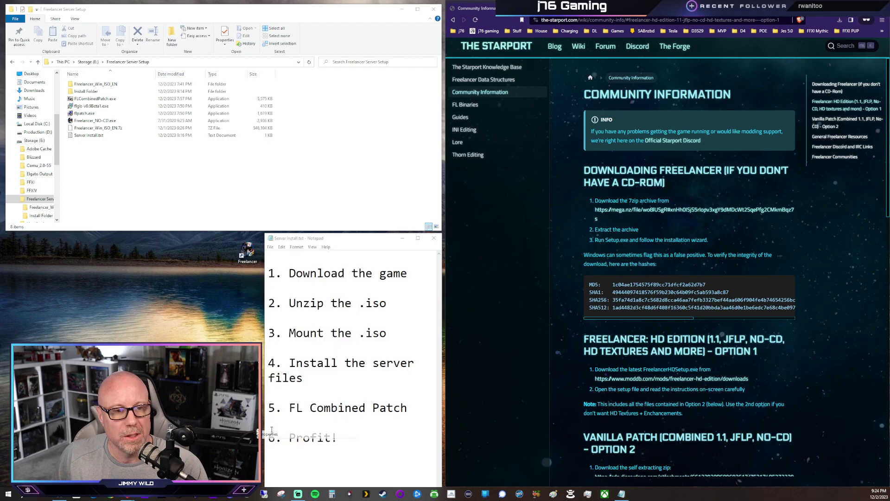
pyautogui.click(350, 272)
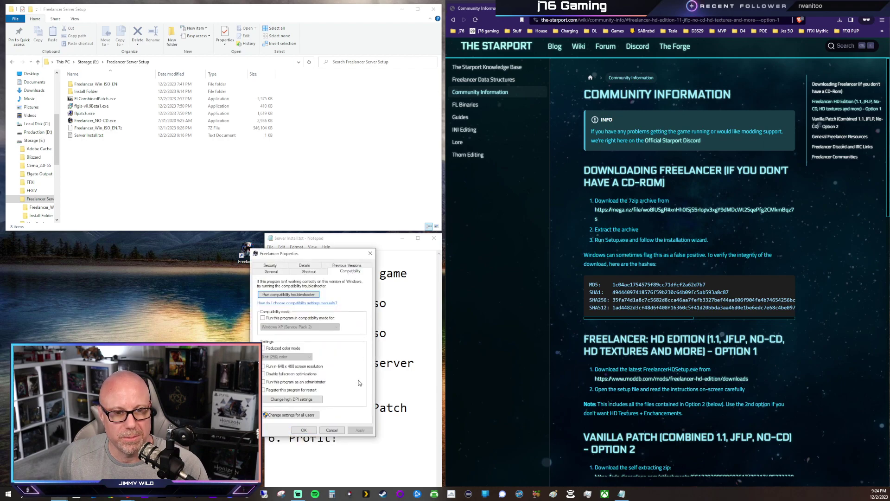
pyautogui.click(263, 383)
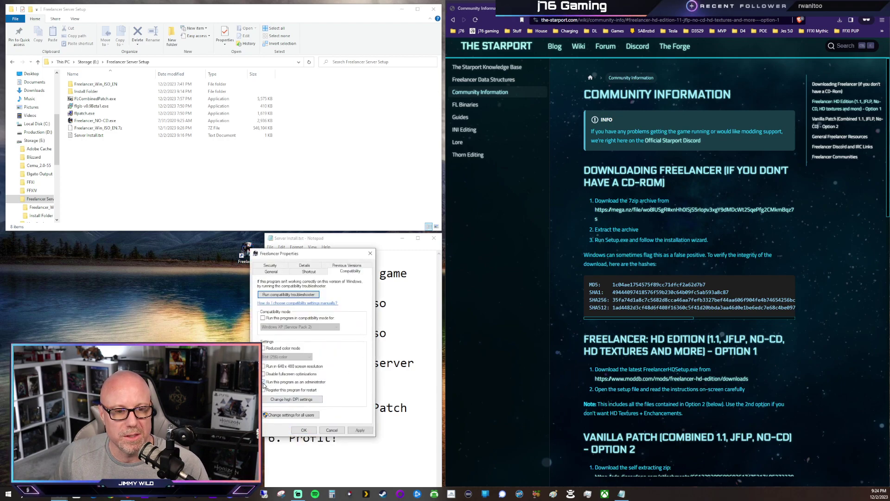
pyautogui.click(304, 431)
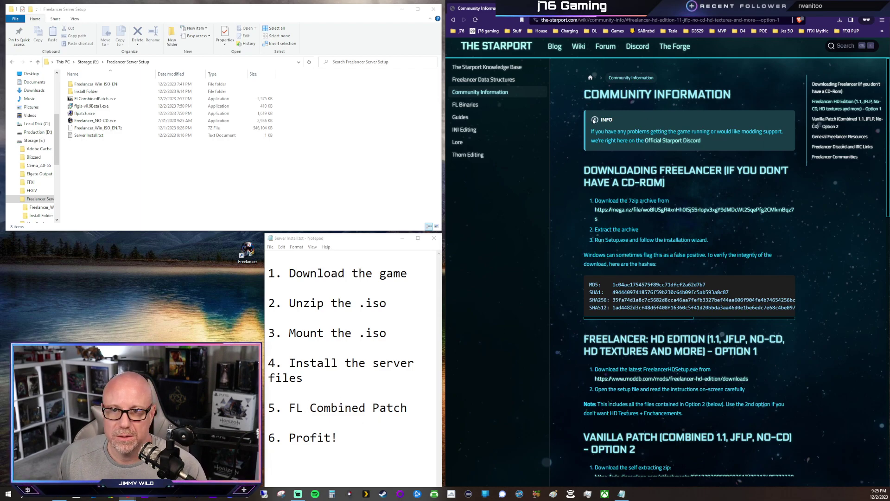
# Step: Read the wiki's Vanilla Patch Option 2 section, then select FLCombinedPatch.exe in the setup folder
pyautogui.scroll(-2, 607, 181)
pyautogui.scroll(-3, 608, 181)
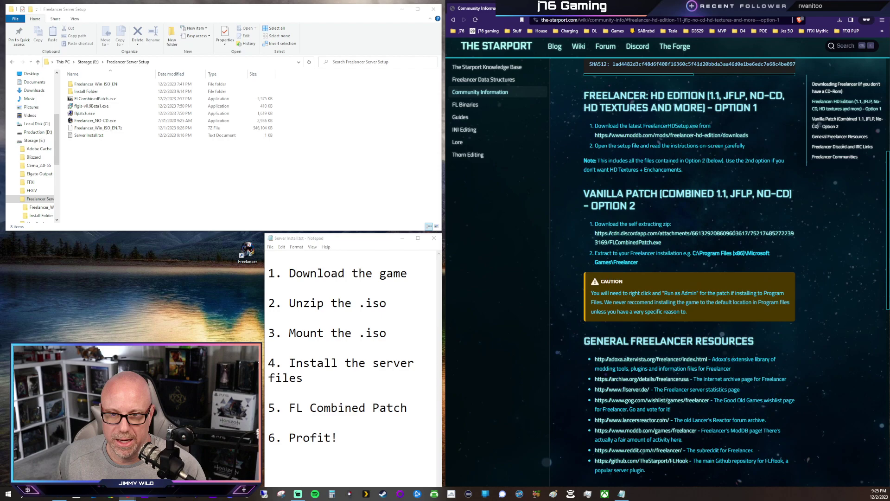
pyautogui.moveTo(584, 194); pyautogui.dragTo(644, 194)
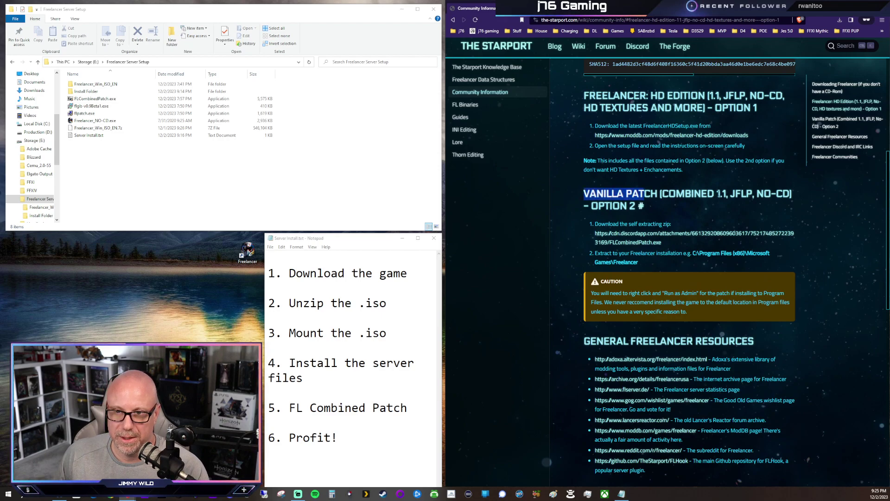
pyautogui.moveTo(717, 194); pyautogui.dragTo(791, 194)
pyautogui.click(724, 194)
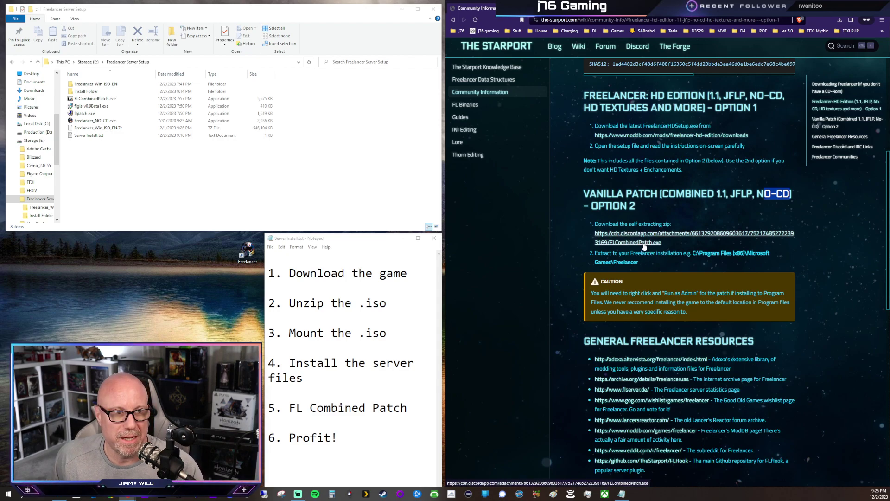
pyautogui.click(236, 187)
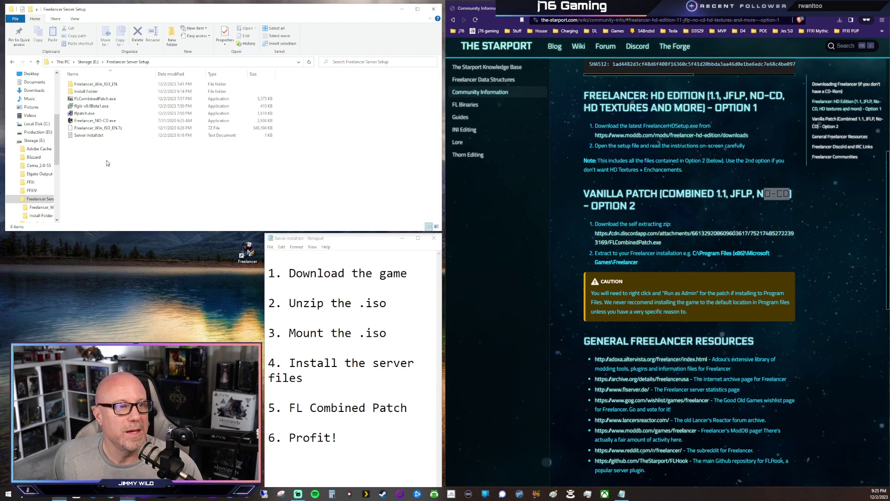
pyautogui.click(89, 102)
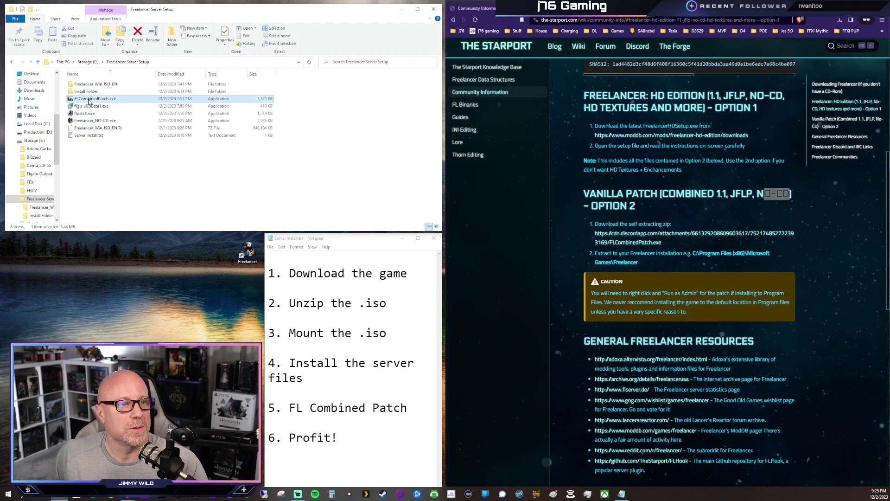
# Step: Copy FLCombinedPatch.exe and paste it into the Install Folder
pyautogui.rightClick(90, 102)
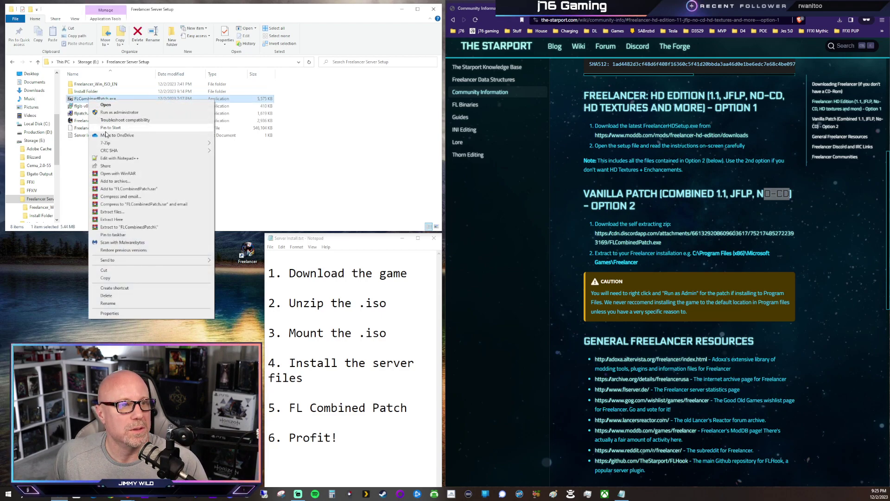
pyautogui.click(109, 279)
pyautogui.doubleClick(86, 92)
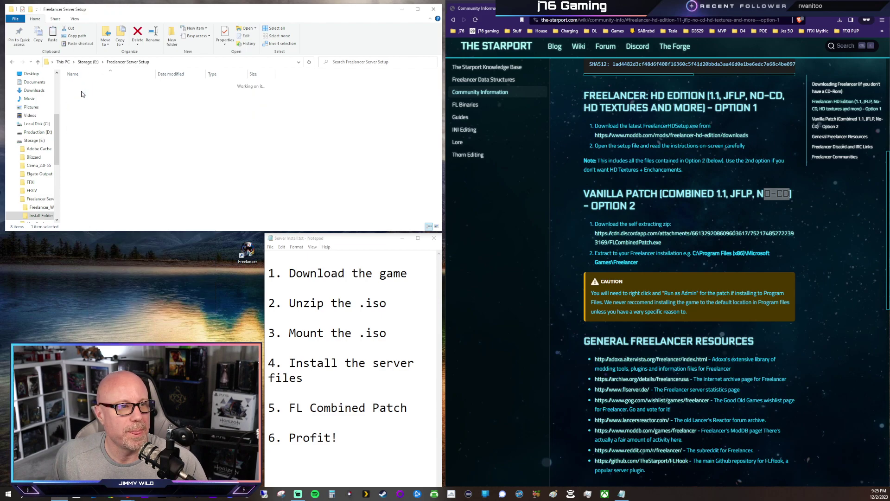
pyautogui.rightClick(130, 195)
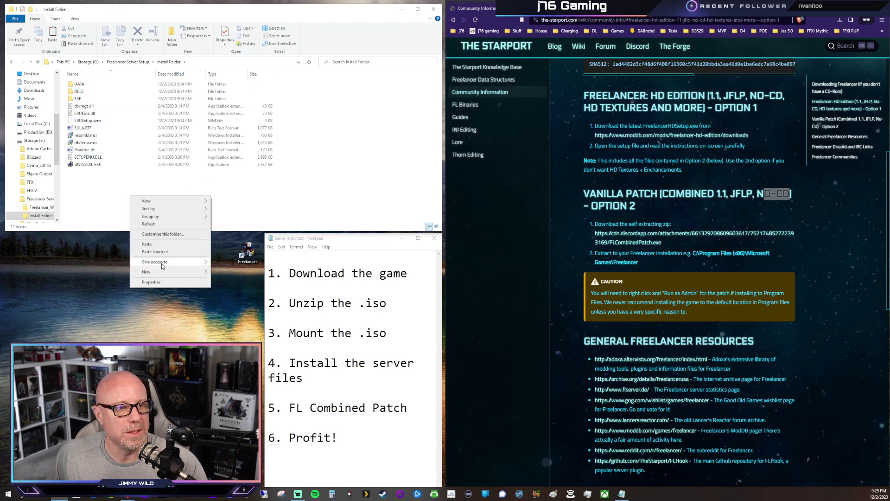
pyautogui.click(147, 244)
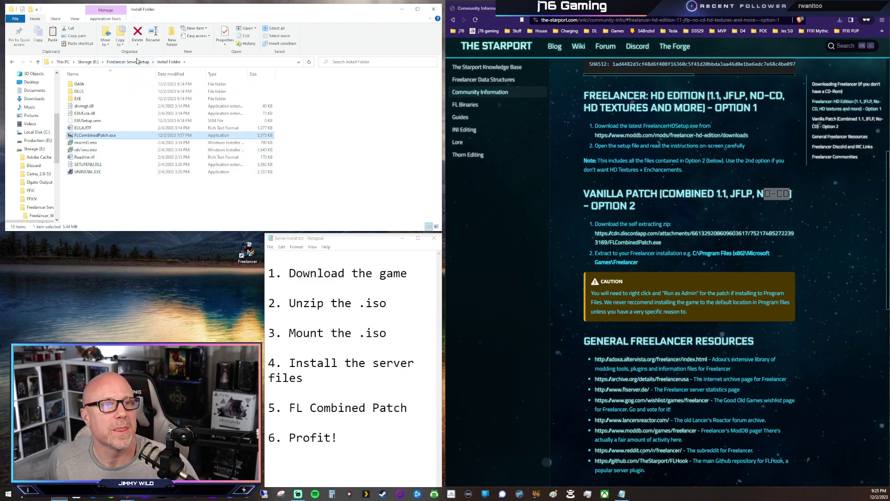
# Step: Run FLCombinedPatch.exe as administrator, extract it in place, and choose Yes to All to overwrite files
pyautogui.doubleClick(84, 136)
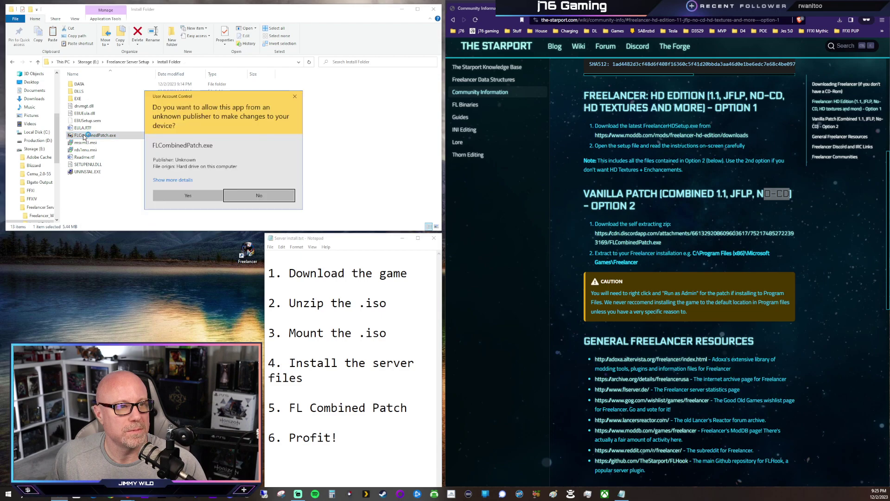
pyautogui.click(196, 196)
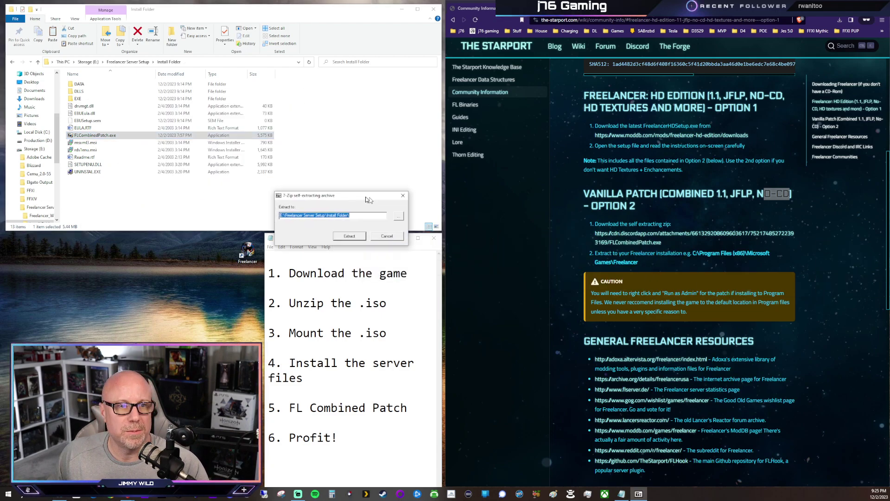
pyautogui.moveTo(376, 200); pyautogui.dragTo(389, 96)
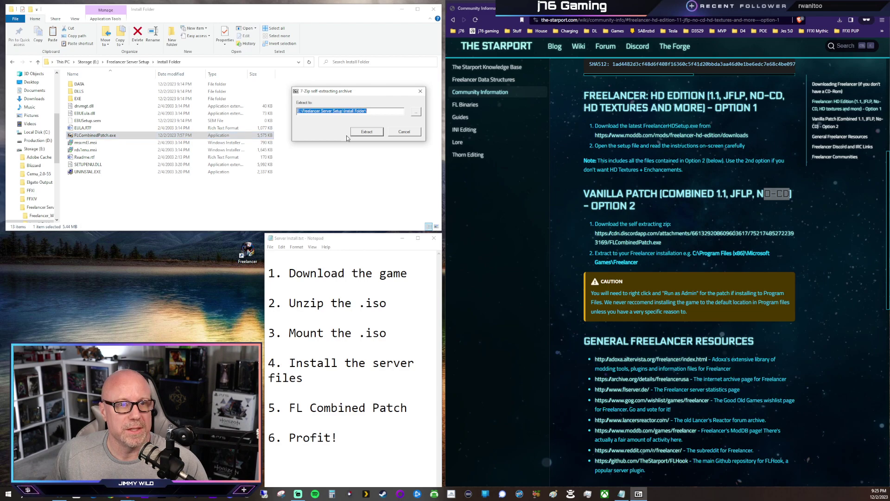
pyautogui.click(364, 131)
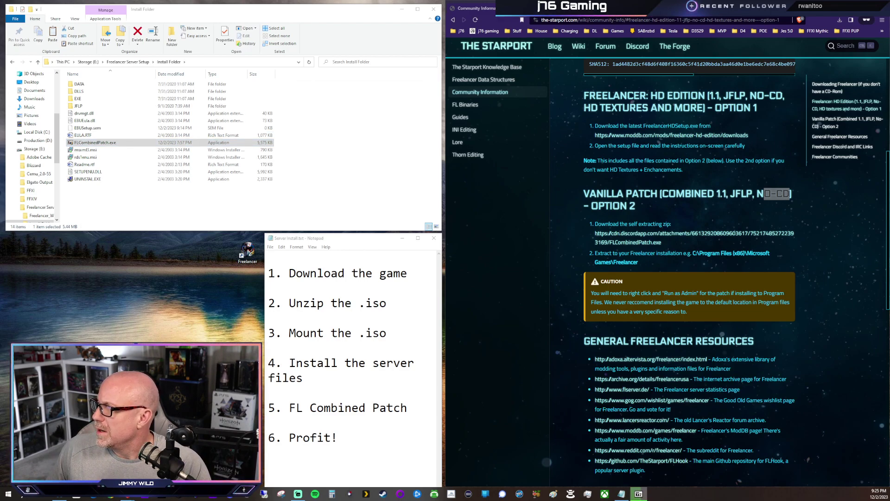
pyautogui.moveTo(545, 102); pyautogui.dragTo(441, 102)
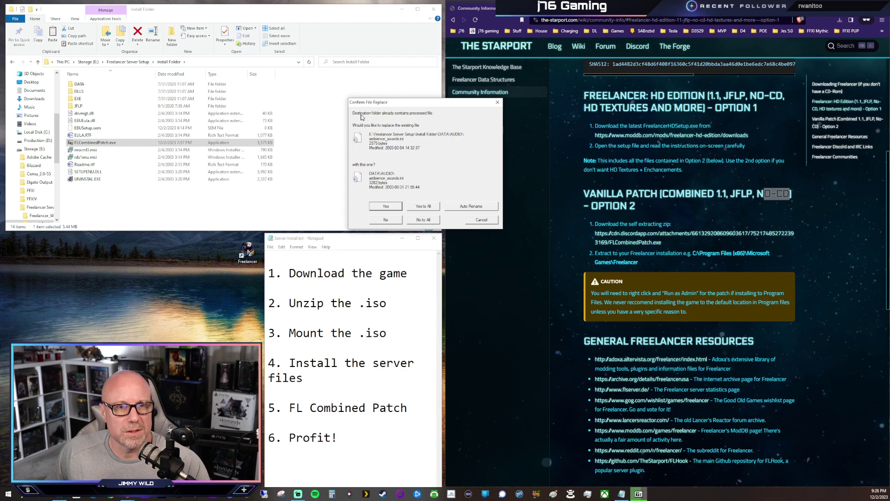
pyautogui.click(424, 206)
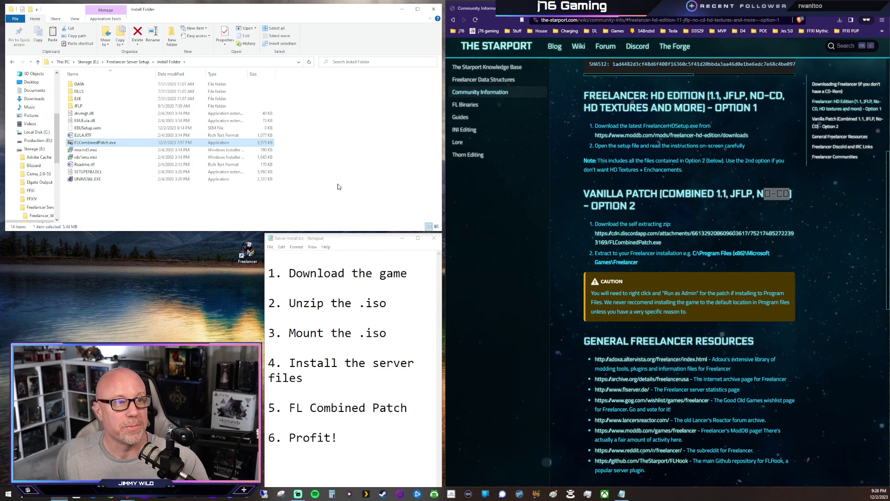
pyautogui.doubleClick(79, 107)
pyautogui.click(176, 63)
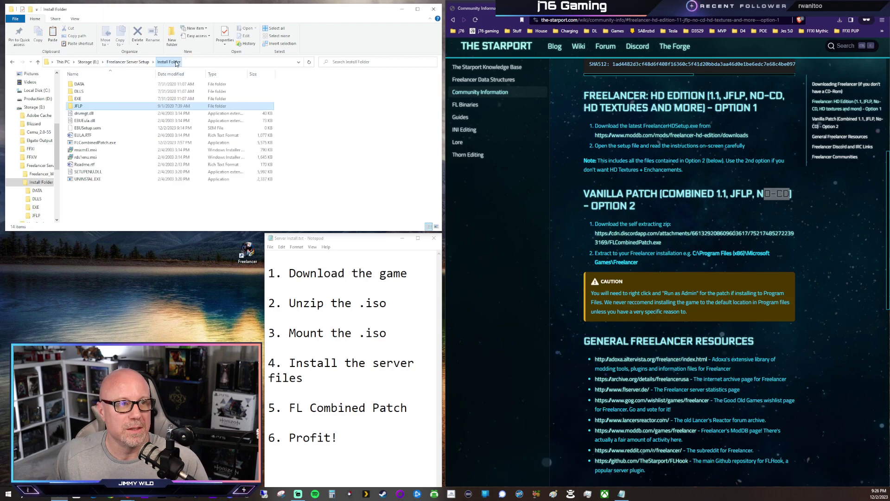
pyautogui.click(78, 99)
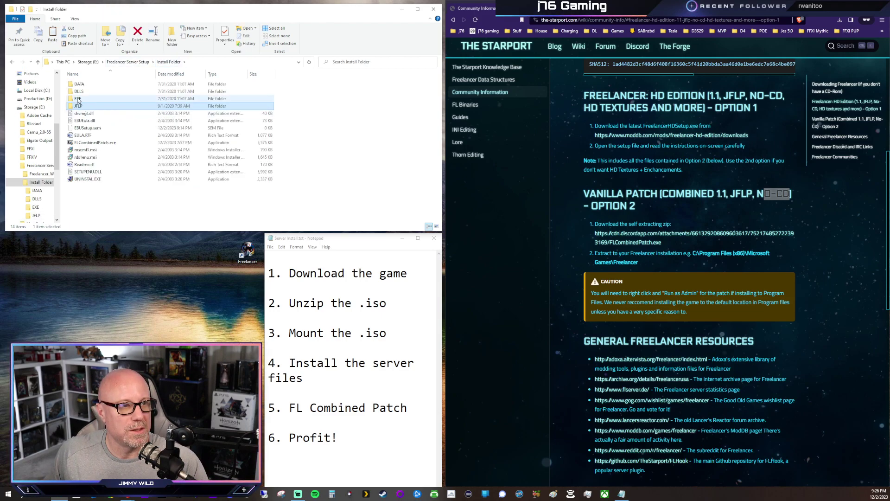
pyautogui.doubleClick(78, 100)
pyautogui.scroll(-3, 103, 159)
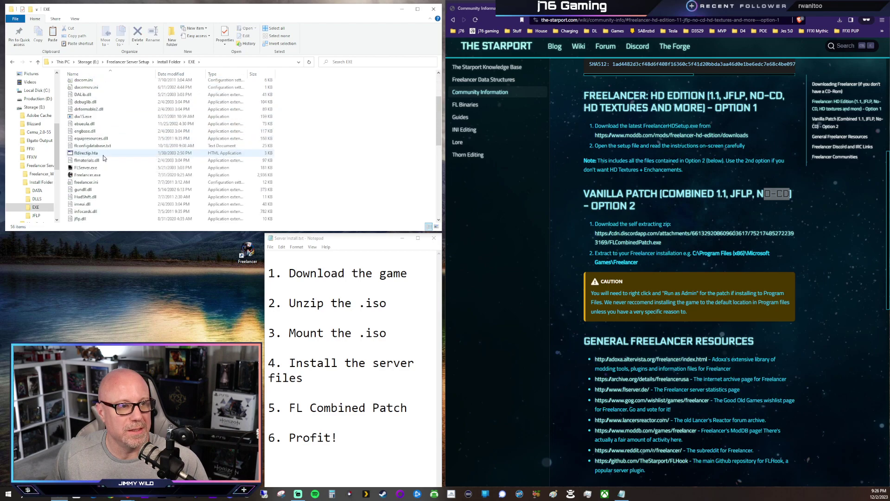
pyautogui.click(79, 175)
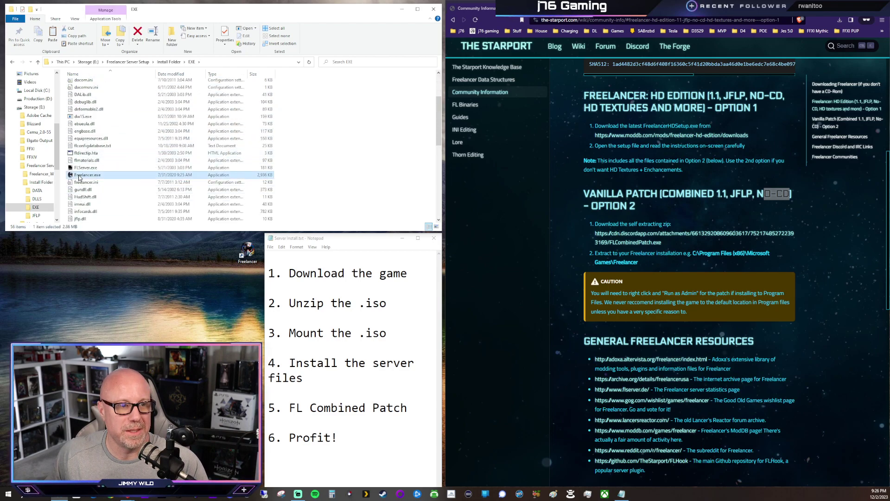
pyautogui.click(170, 63)
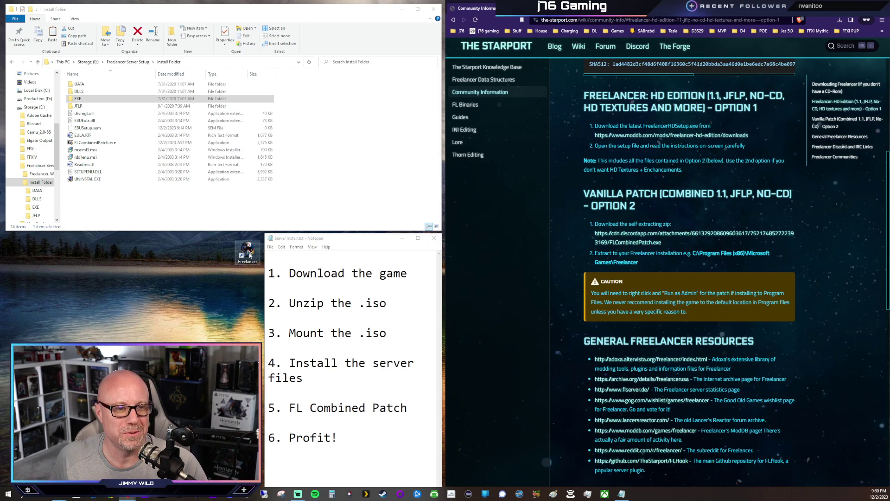
# Step: Launch Freelancer from the desktop with UAC approval, accept the EULA, and bring Server Configuration into view
pyautogui.doubleClick(249, 254)
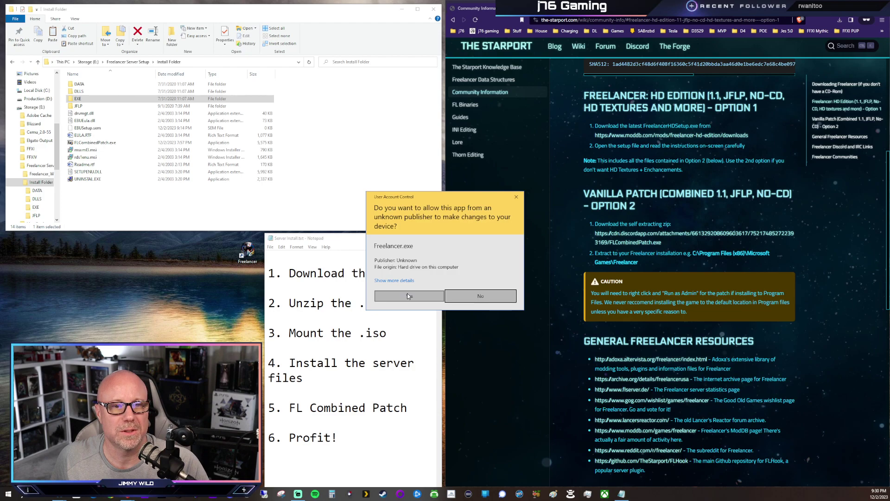
pyautogui.click(407, 295)
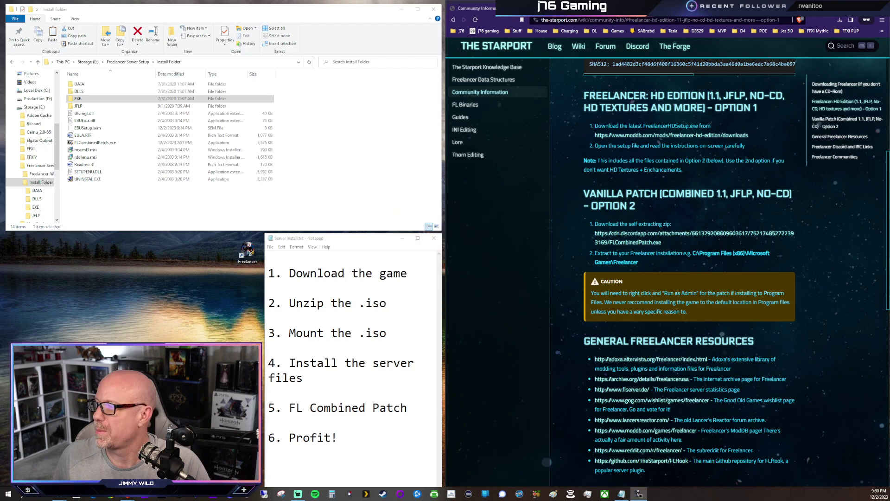
pyautogui.moveTo(455, 145); pyautogui.dragTo(401, 95)
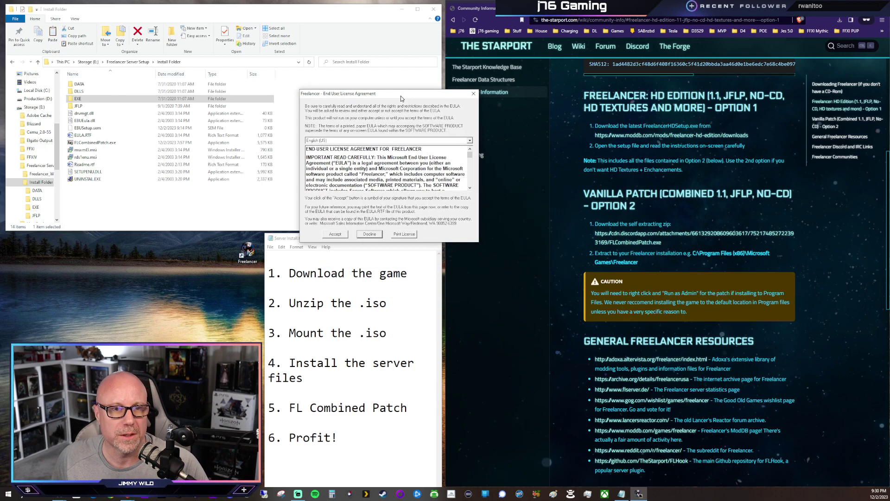
pyautogui.click(336, 234)
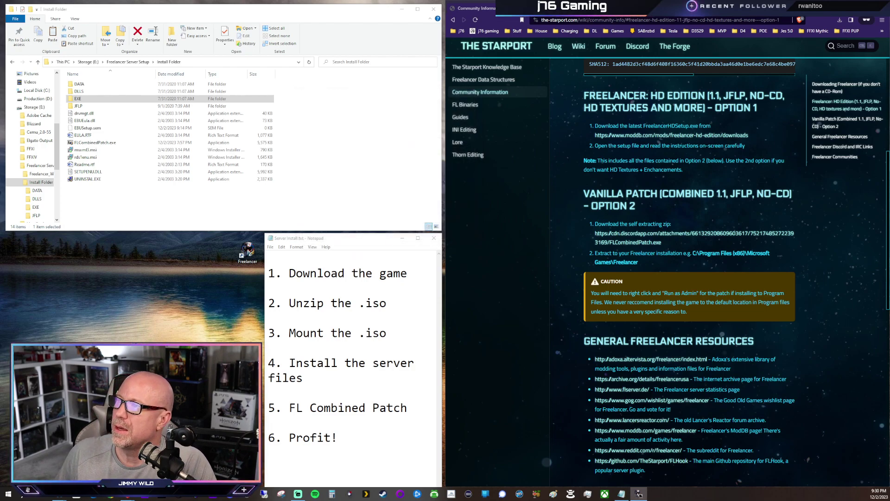
pyautogui.moveTo(559, 127); pyautogui.dragTo(405, 83)
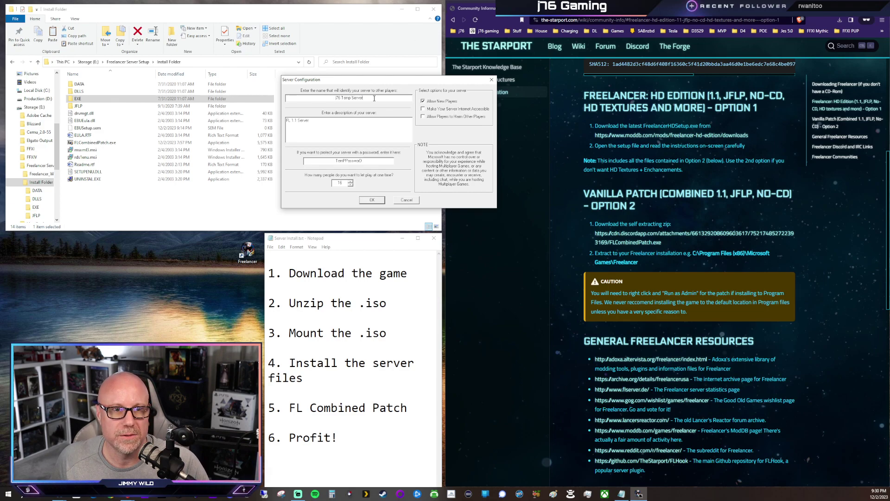
# Step: Enter name j76 Temp Server, description FL 1.1 Server, a server password and 16 players, then confirm
pyautogui.doubleClick(333, 101)
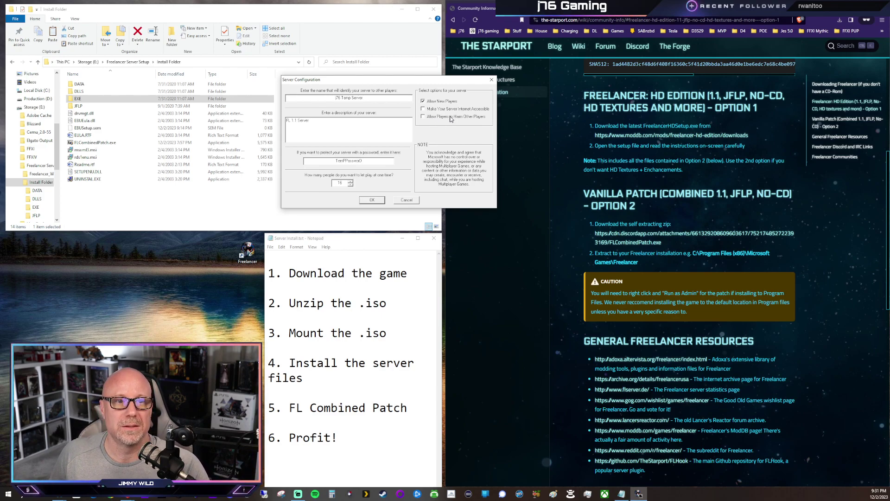
pyautogui.click(381, 201)
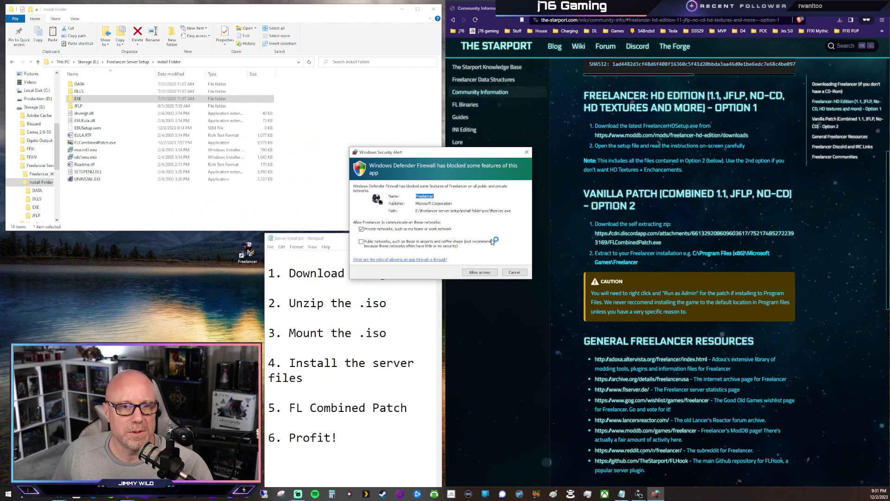
# Step: Allow FLServer through Windows Firewall and check its Console log shows it ready
pyautogui.click(482, 272)
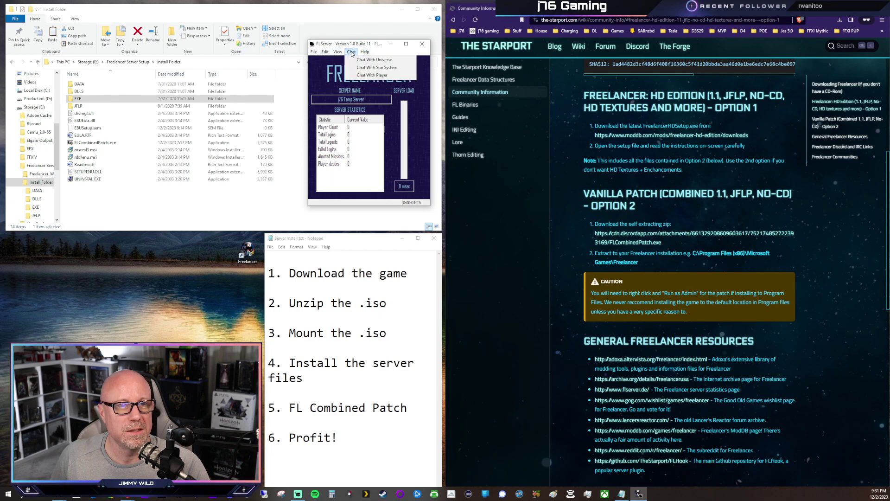
pyautogui.click(350, 76)
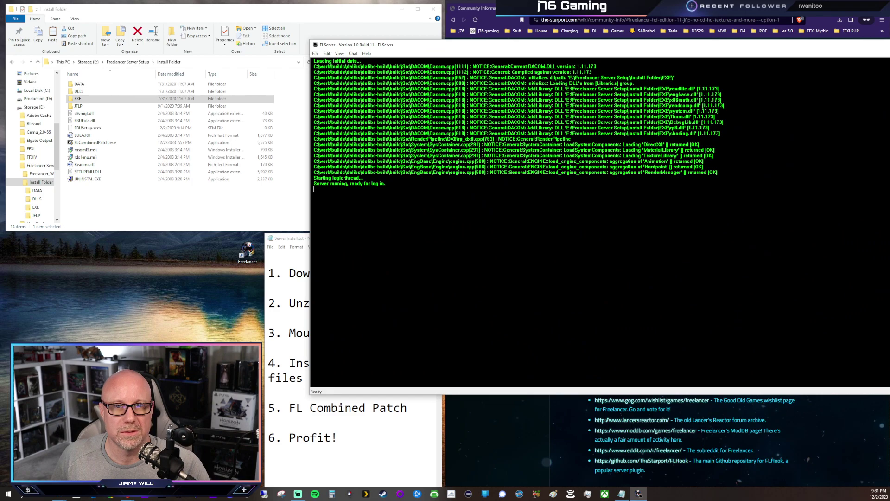
pyautogui.moveTo(612, 47); pyautogui.dragTo(447, 48)
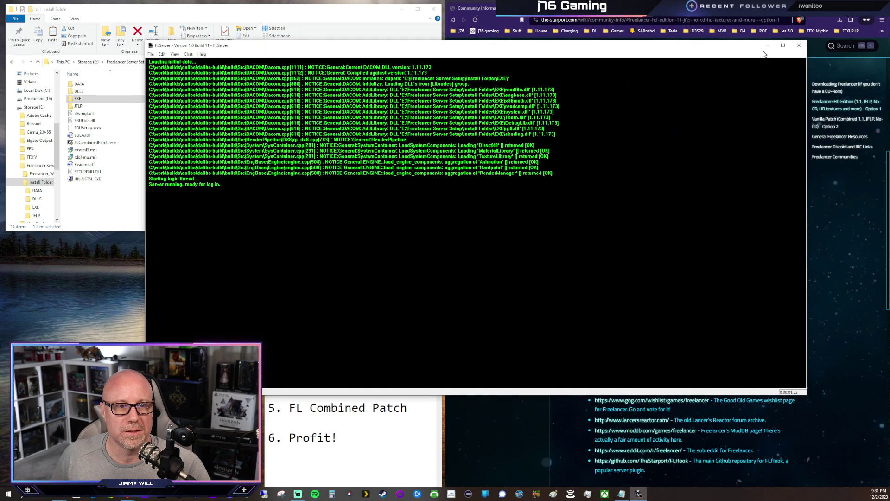
# Step: Switch FLServer back to Status Summary, turn on the Status Bar, and move the window right
pyautogui.click(175, 54)
pyautogui.click(184, 73)
pyautogui.click(186, 53)
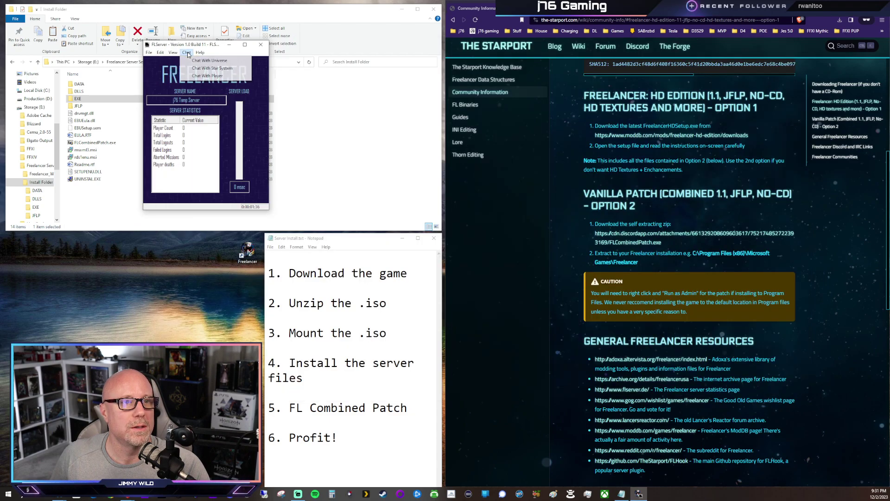
pyautogui.click(188, 51)
pyautogui.click(188, 52)
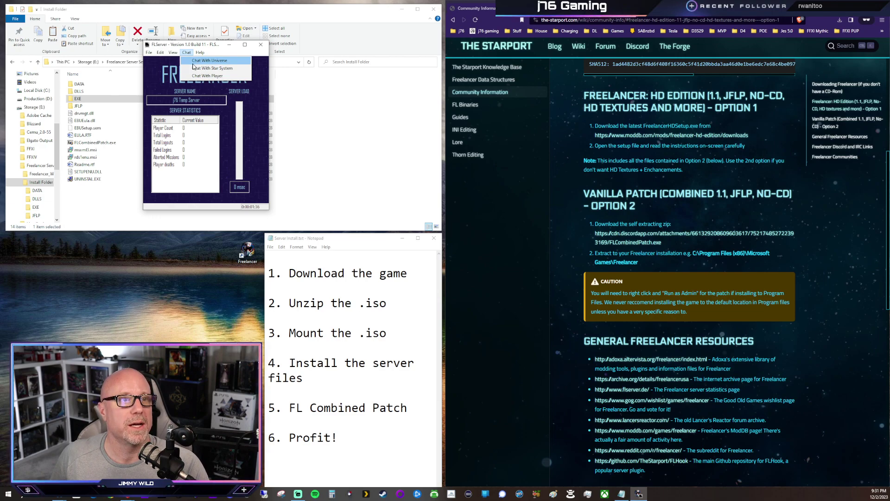
pyautogui.click(186, 52)
pyautogui.click(148, 52)
pyautogui.click(191, 46)
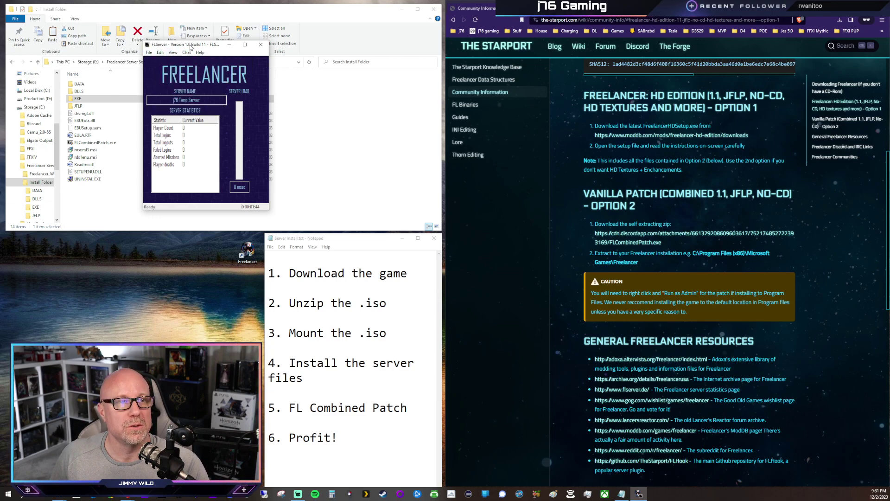
pyautogui.moveTo(191, 47); pyautogui.dragTo(505, 70)
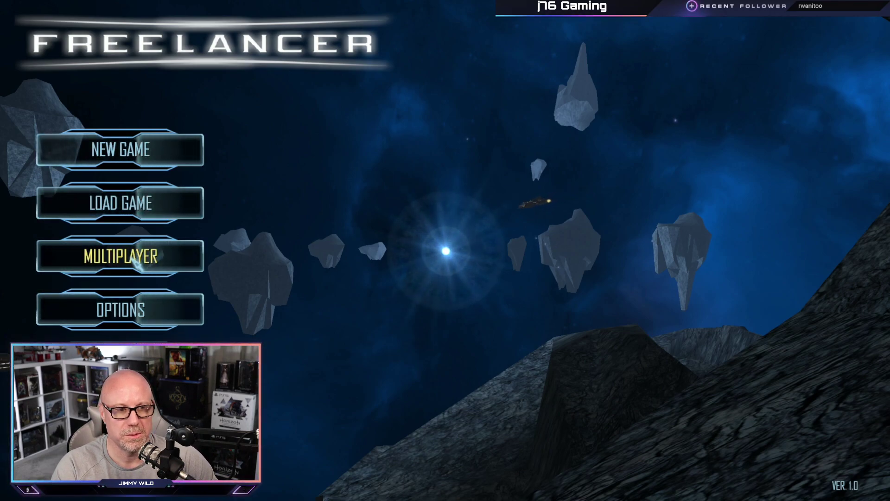
# Step: Connect to j76 Temp Server over LAN with the server password and load the Rank 1 Starflier character
pyautogui.click(137, 264)
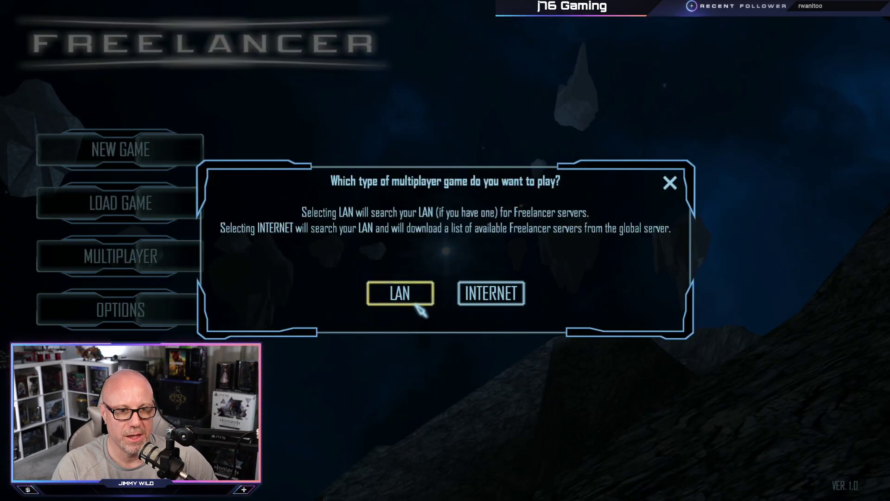
pyautogui.click(401, 293)
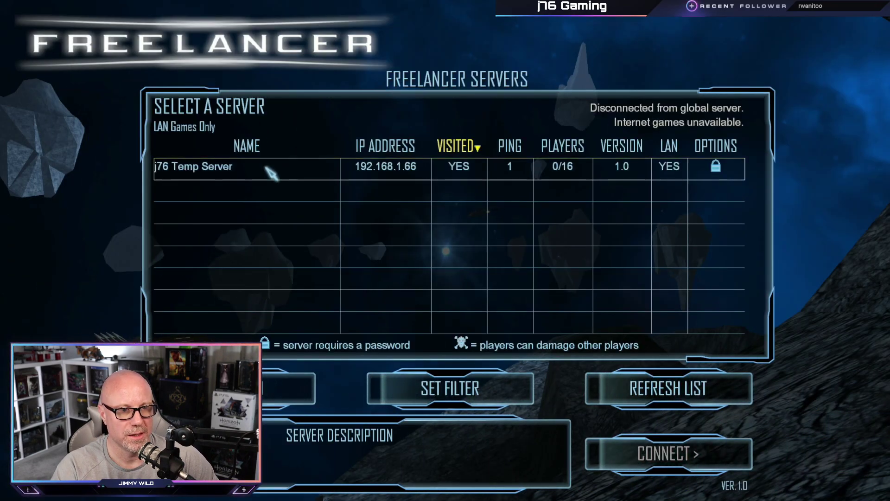
pyautogui.click(195, 168)
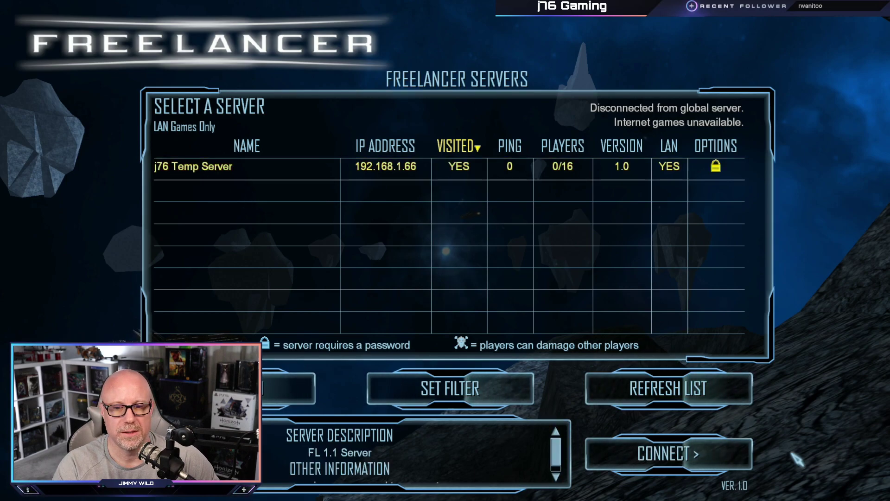
pyautogui.click(690, 454)
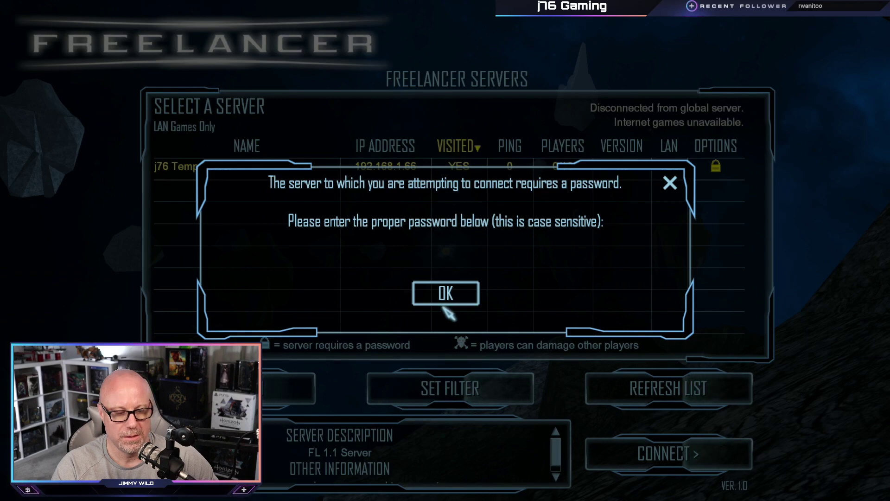
pyautogui.write('******')
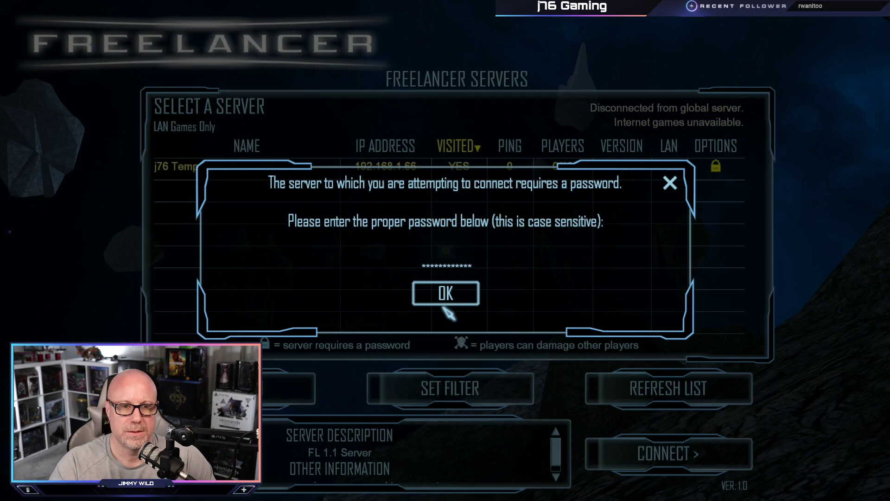
pyautogui.click(452, 296)
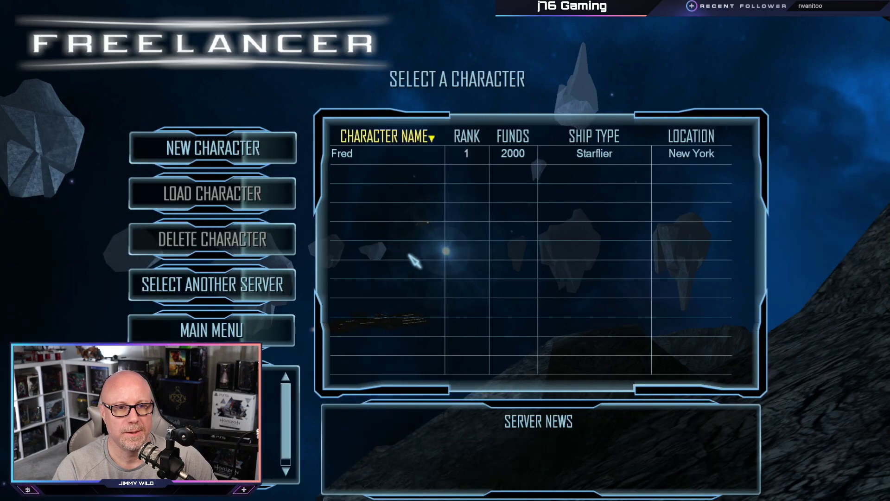
pyautogui.doubleClick(362, 159)
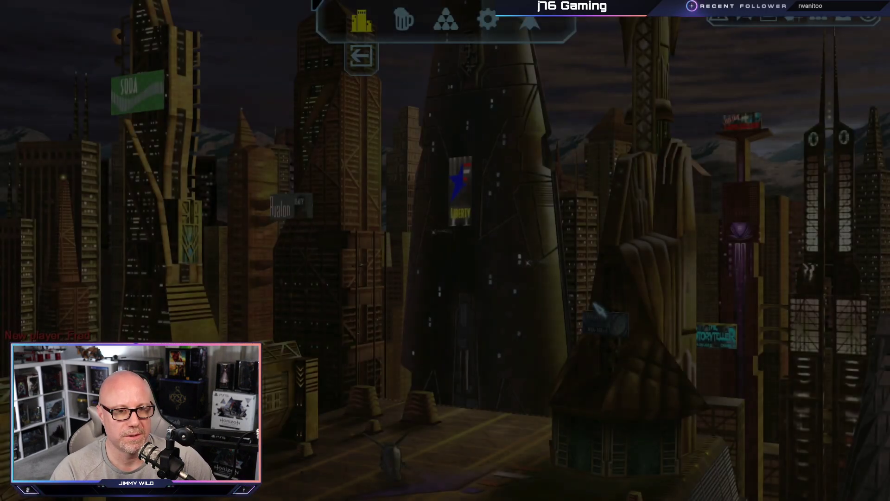